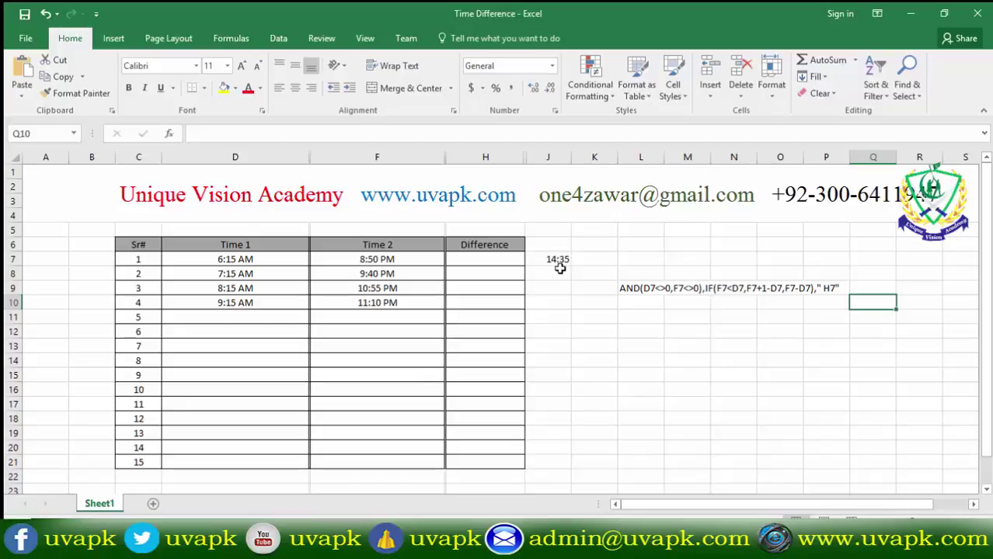
Step: In H7 begin the formula =if(and(D7<>0,F7<>0),if( testing both times are non-zero
{"action": "left_click", "coordinate": [613, 289]}
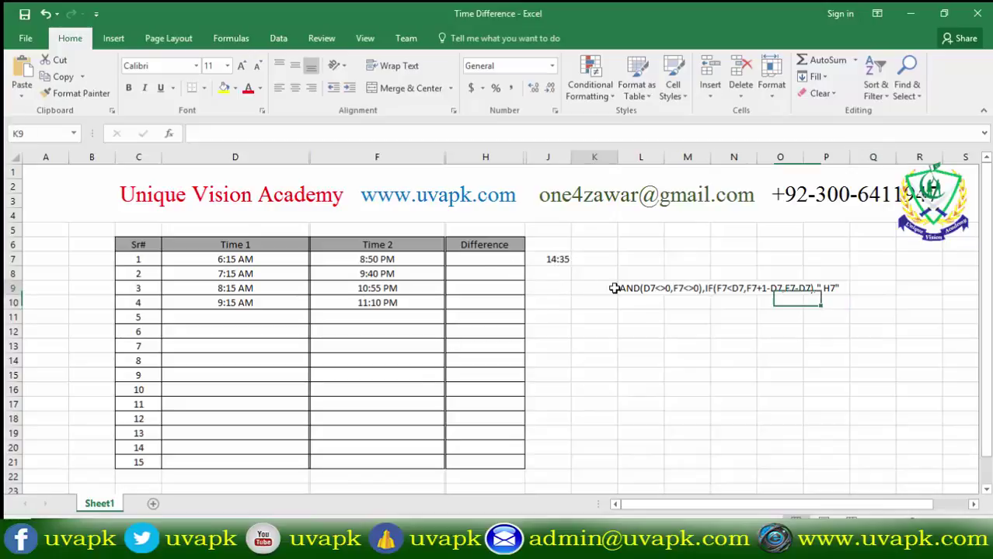
{"action": "left_click", "coordinate": [592, 326]}
{"action": "left_click", "coordinate": [491, 260]}
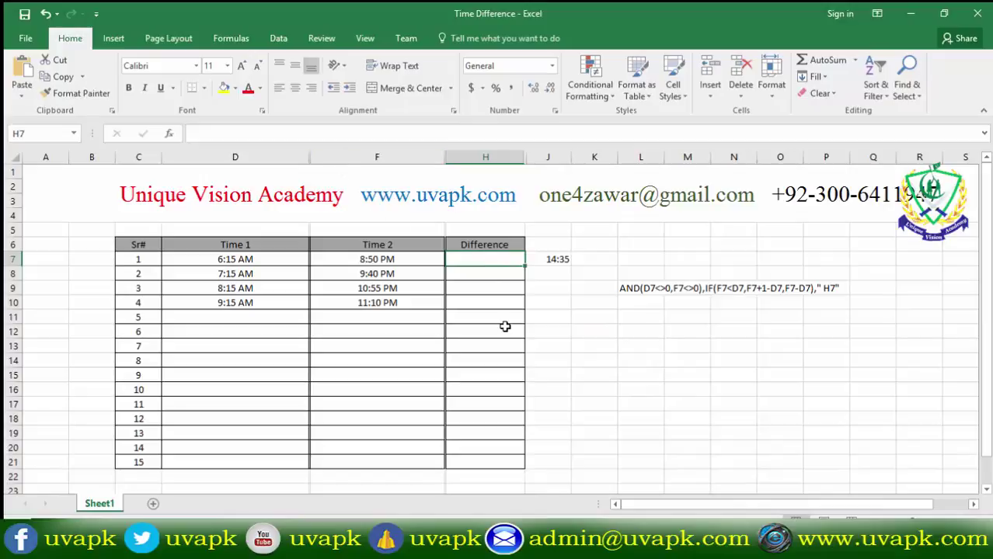
{"action": "type", "text": "="}
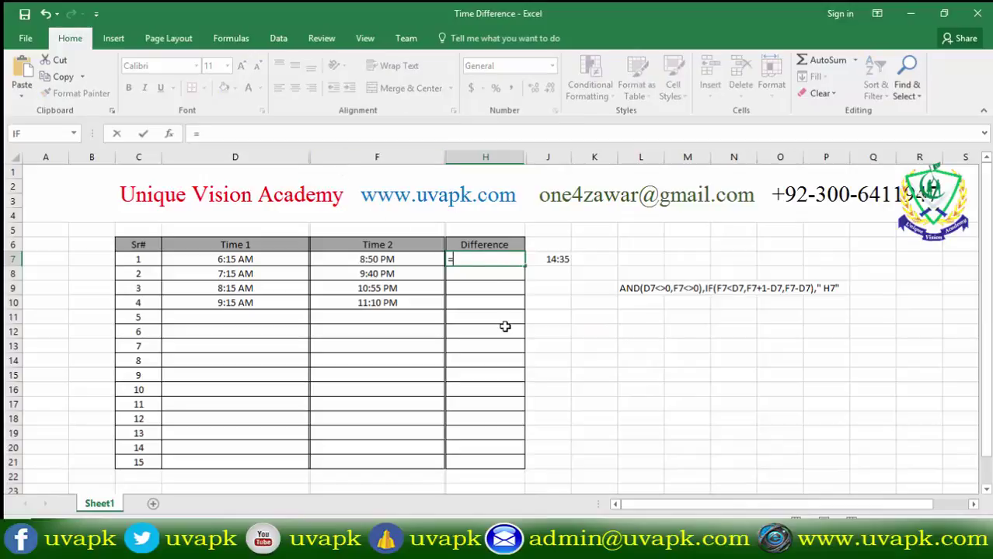
{"action": "type", "text": "if"}
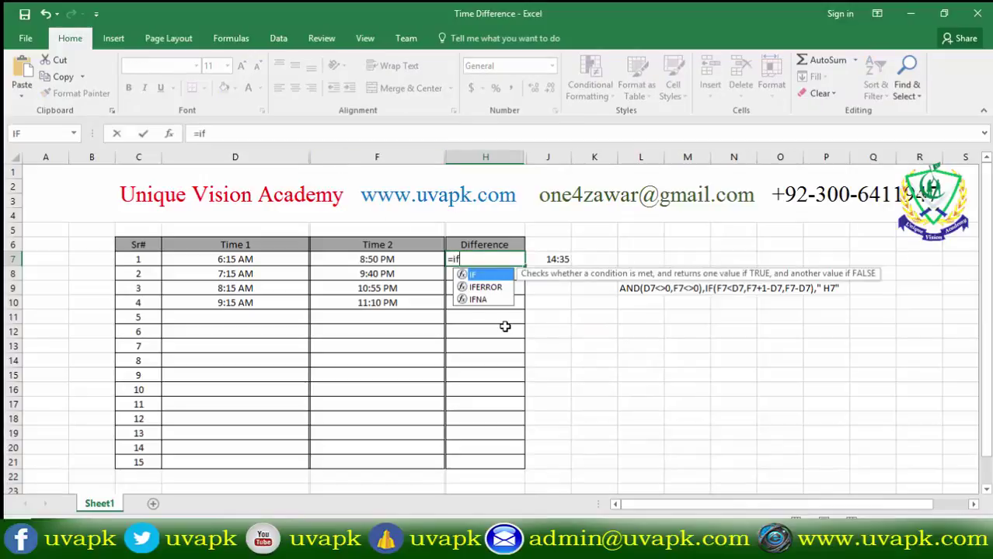
{"action": "type", "text": "("}
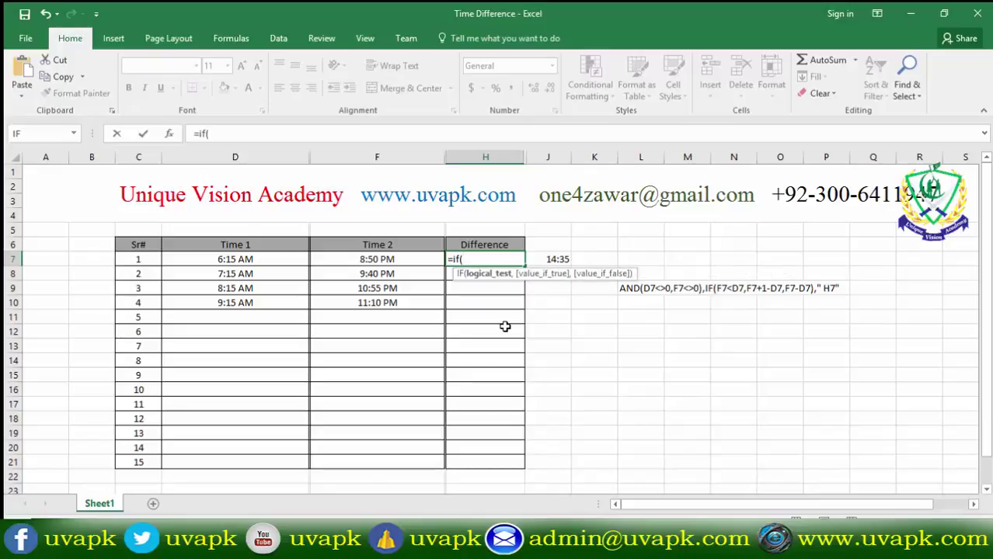
{"action": "type", "text": "and"}
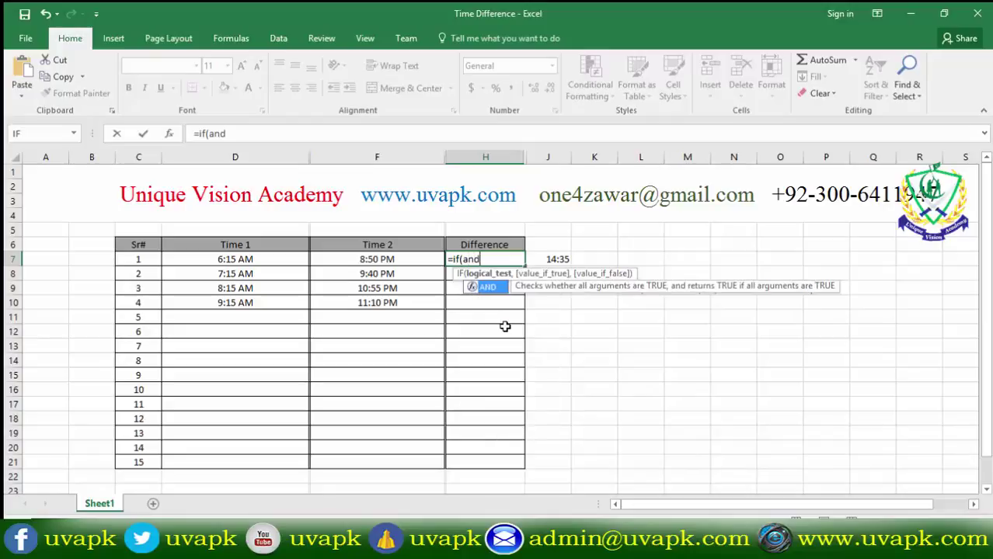
{"action": "type", "text": "("}
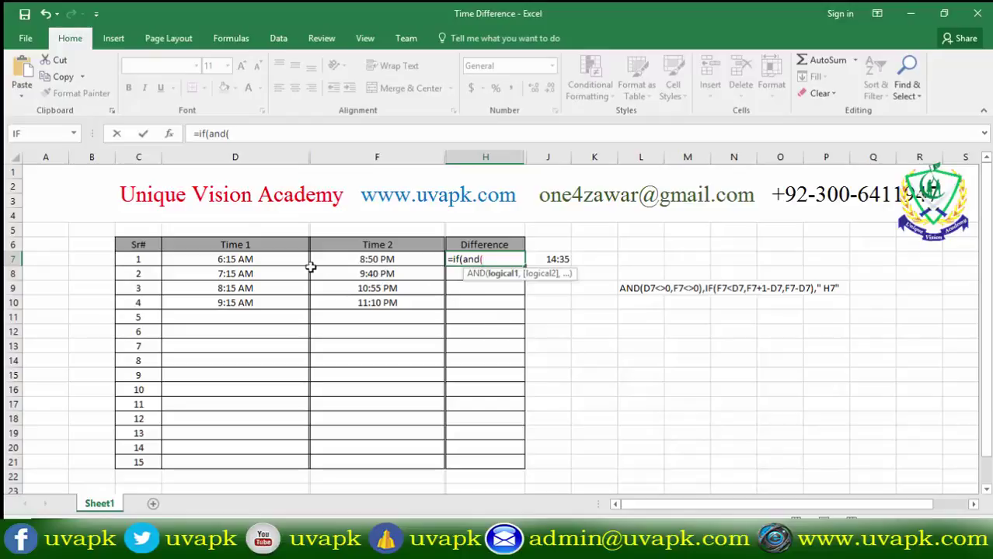
{"action": "left_click", "coordinate": [280, 257]}
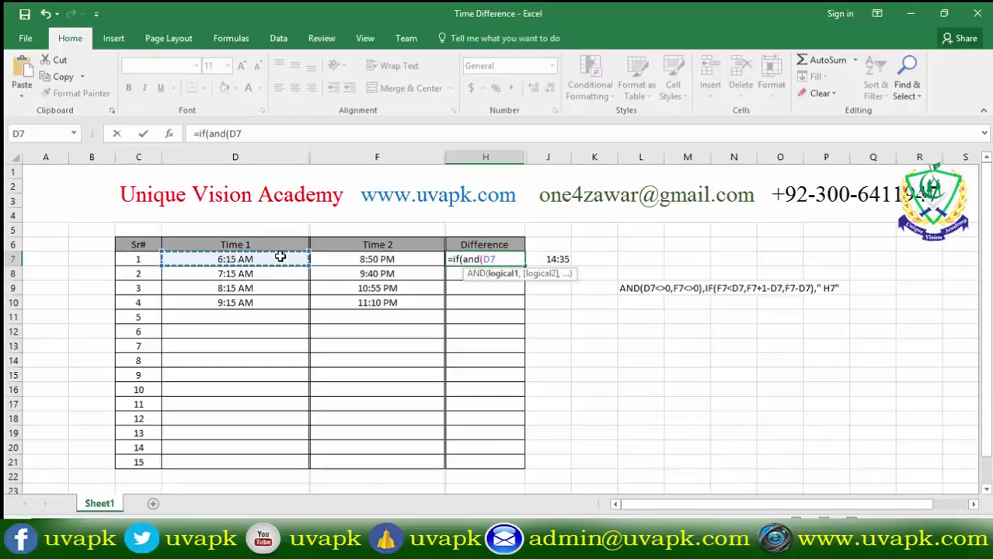
{"action": "type", "text": "<>"}
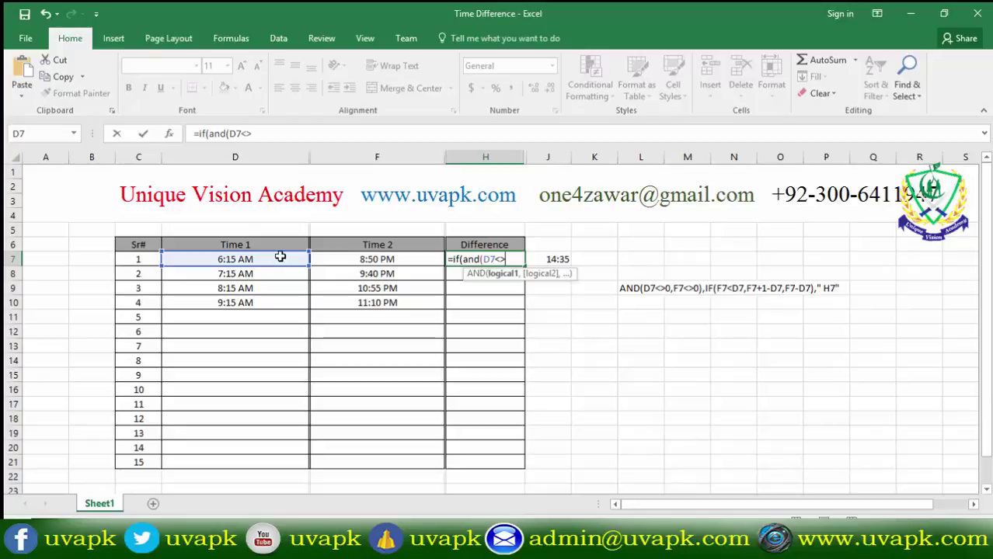
{"action": "type", "text": "0"}
{"action": "type", "text": ","}
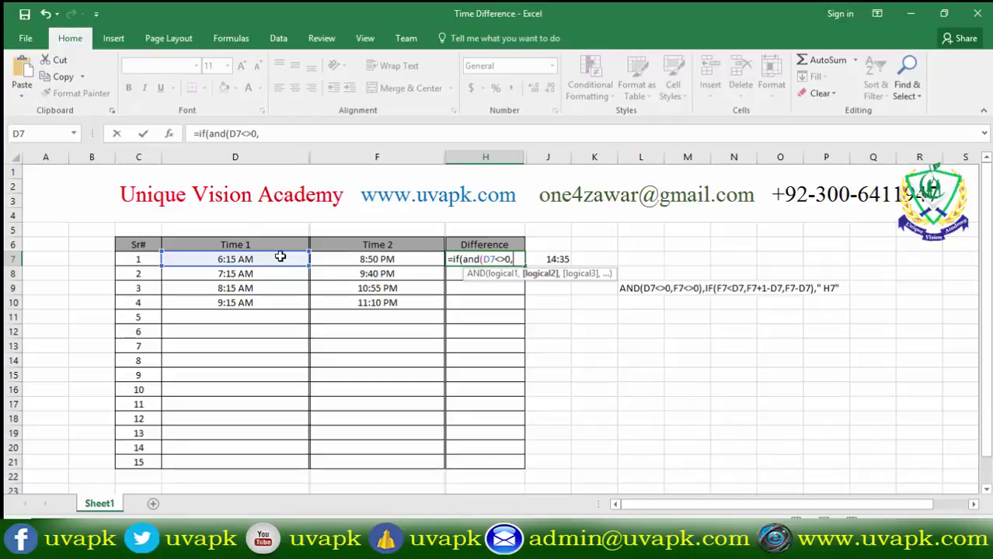
{"action": "left_click", "coordinate": [347, 257]}
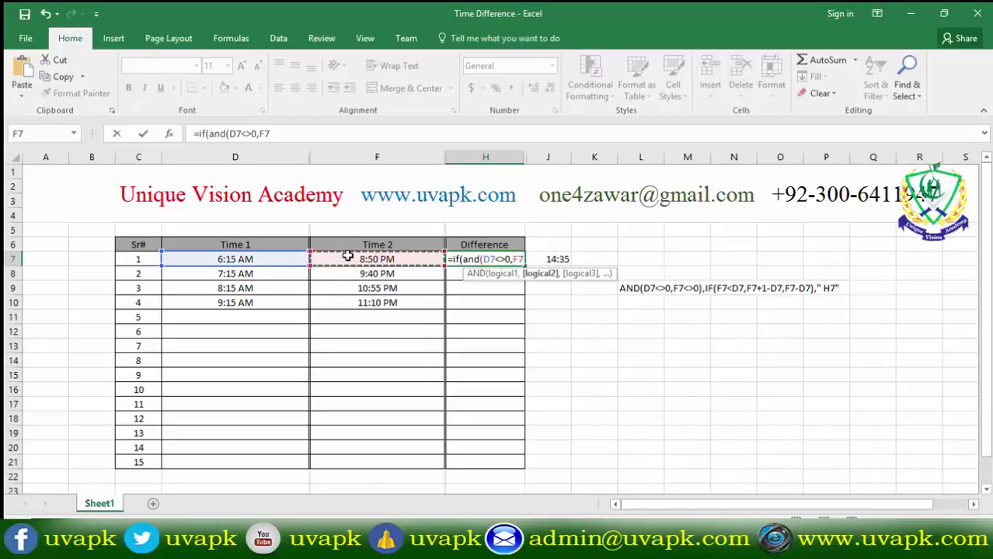
{"action": "type", "text": "<>0"}
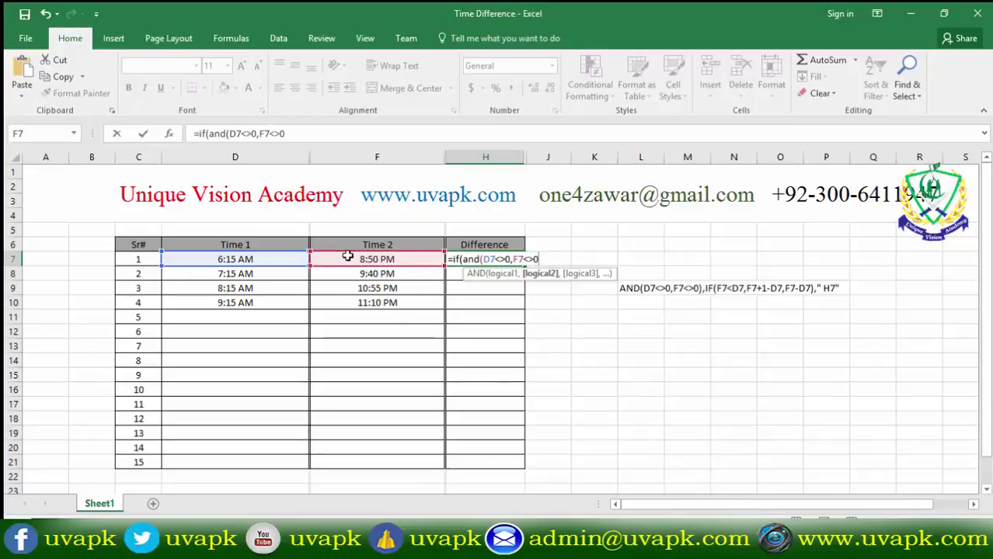
{"action": "type", "text": ")"}
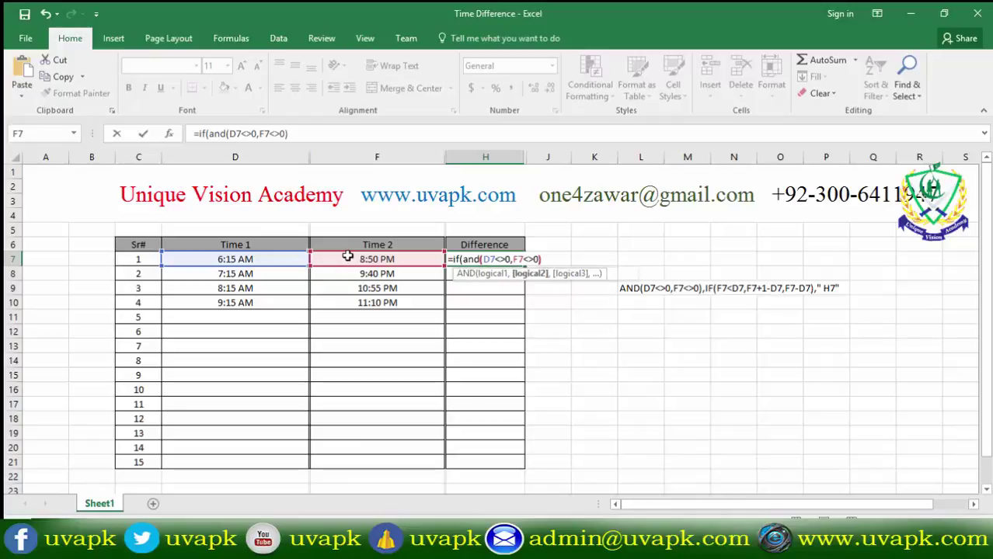
{"action": "type", "text": ","}
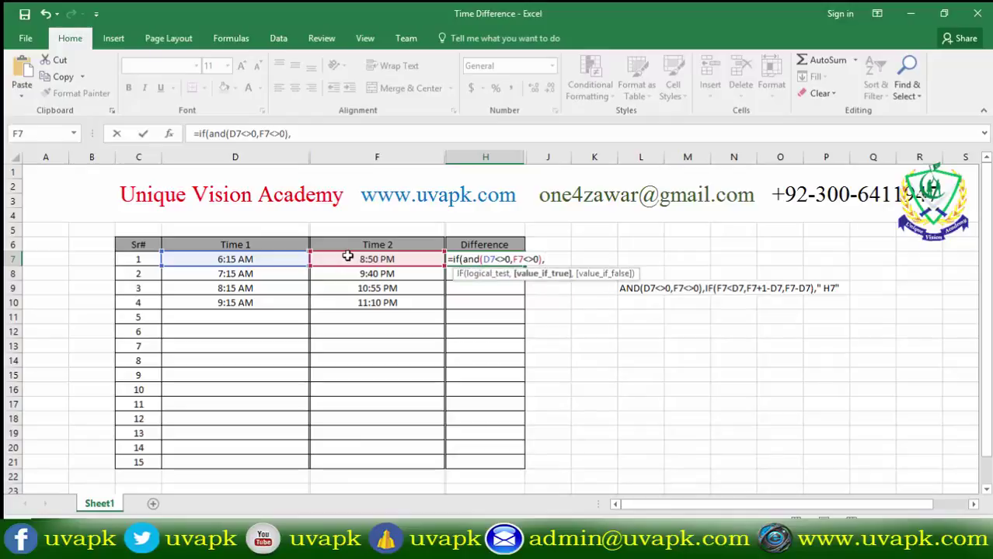
{"action": "type", "text": "if"}
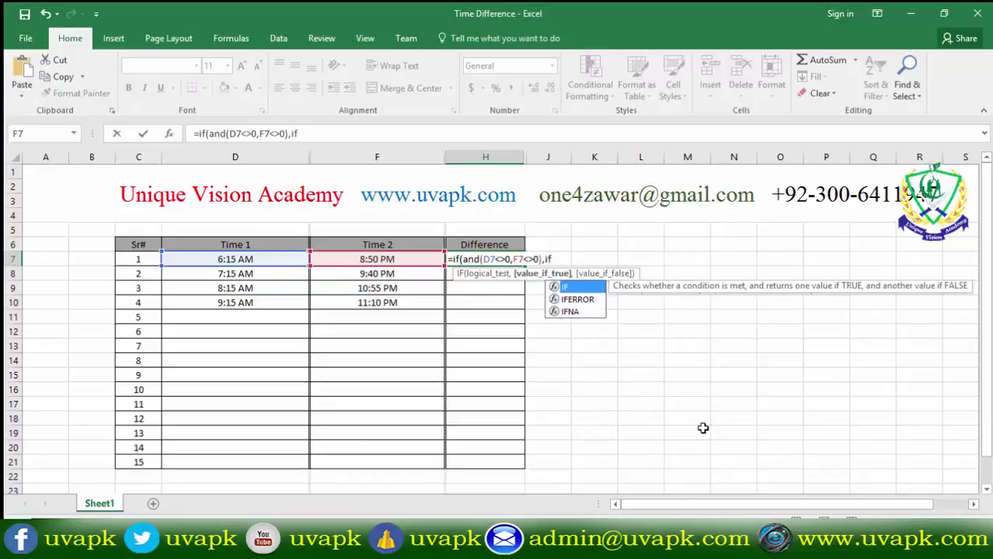
{"action": "type", "text": "("}
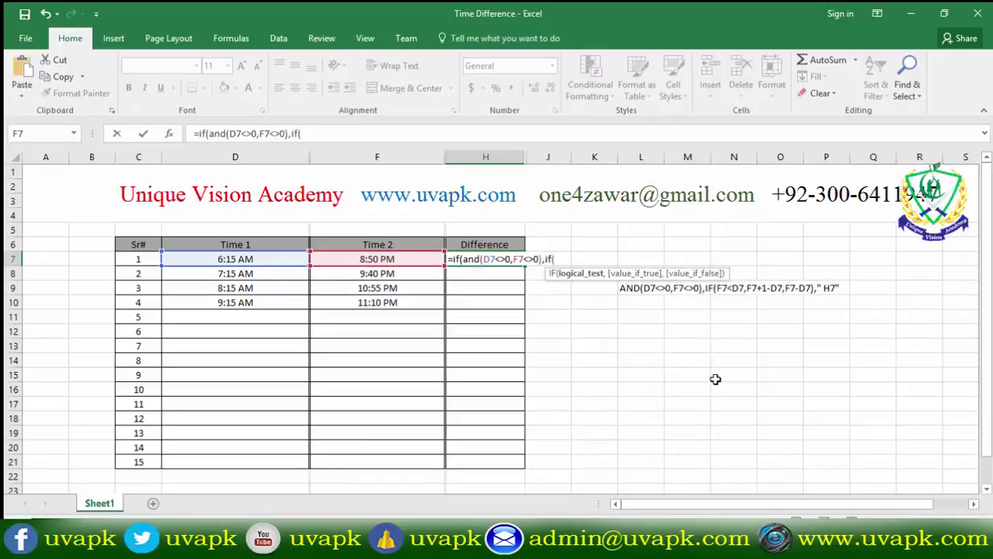
Step: Add the nested test F7<D7 with the overnight true branch F7+1-D7
{"action": "left_click", "coordinate": [419, 260]}
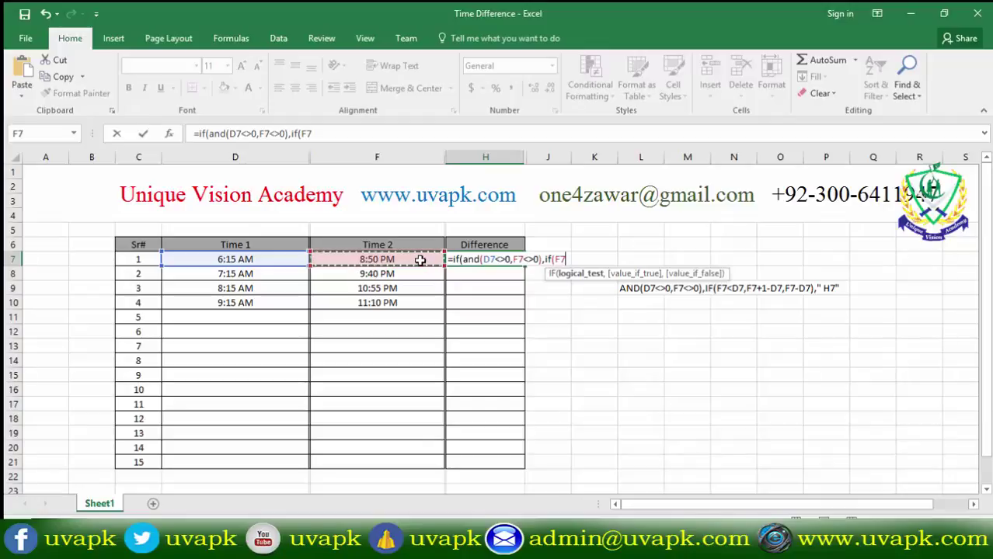
{"action": "type", "text": "<"}
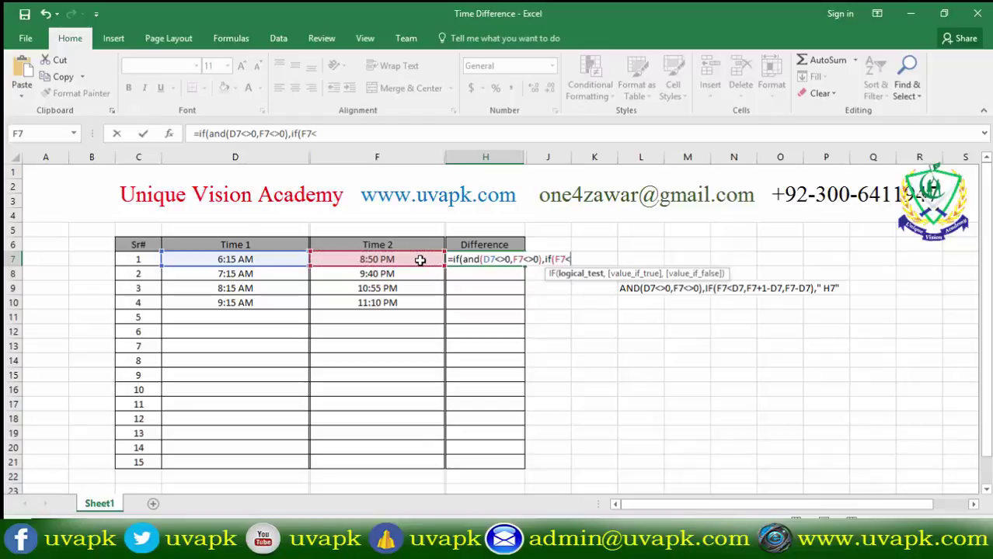
{"action": "left_click", "coordinate": [256, 257]}
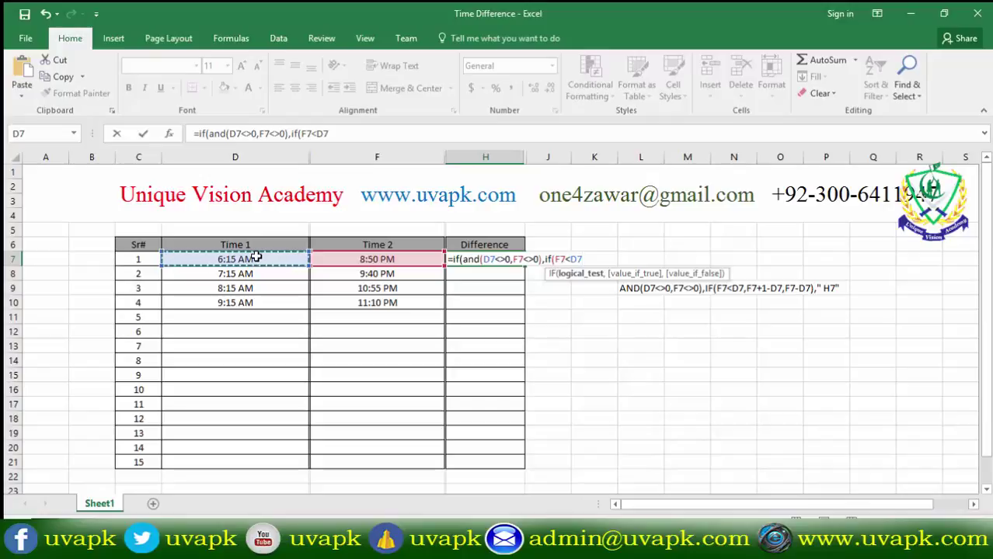
{"action": "type", "text": ","}
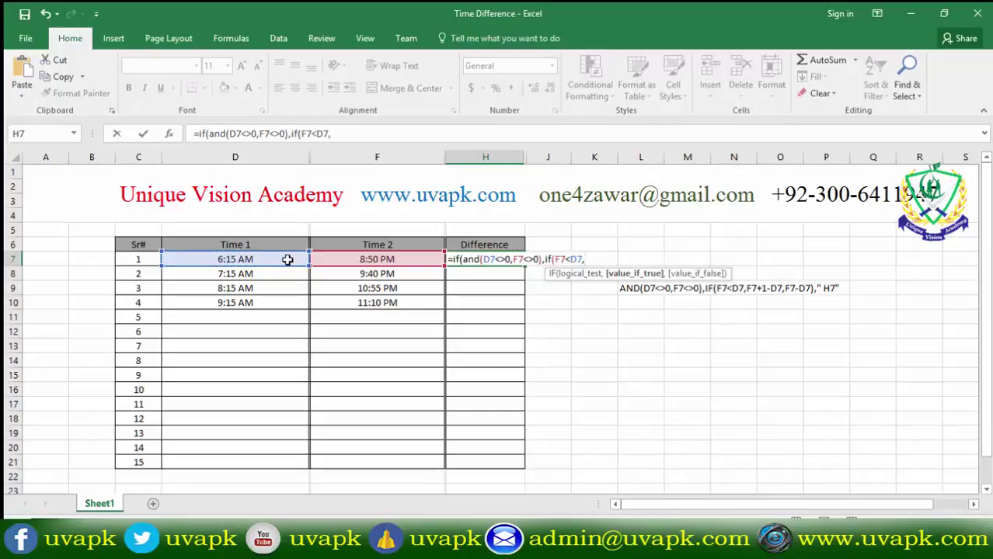
{"action": "left_click", "coordinate": [366, 261]}
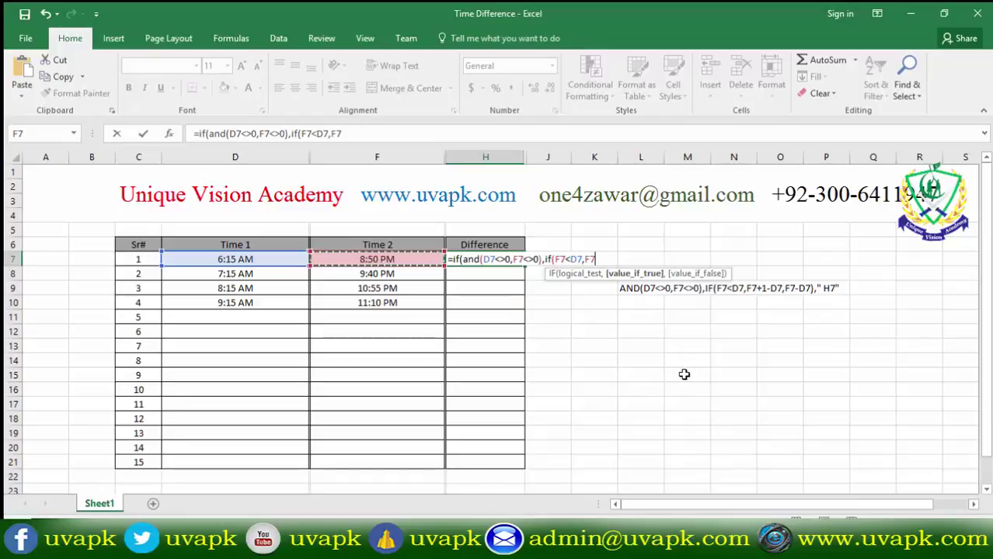
{"action": "type", "text": "+1-"}
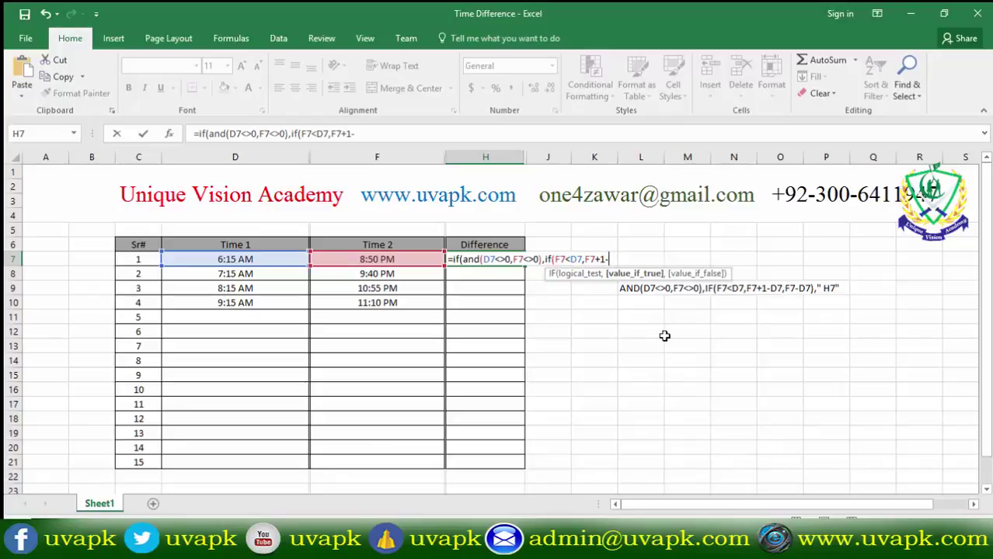
{"action": "left_click", "coordinate": [266, 262]}
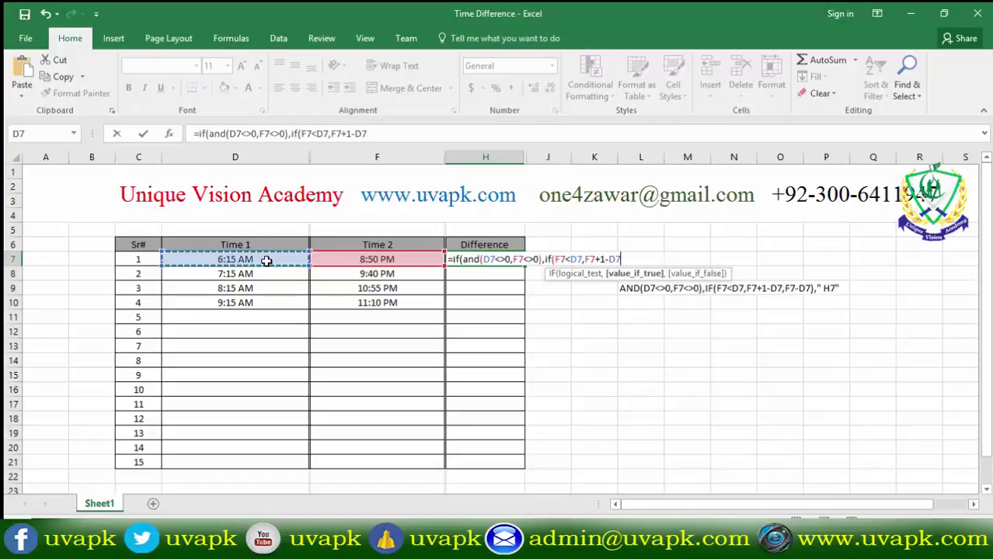
{"action": "type", "text": ","}
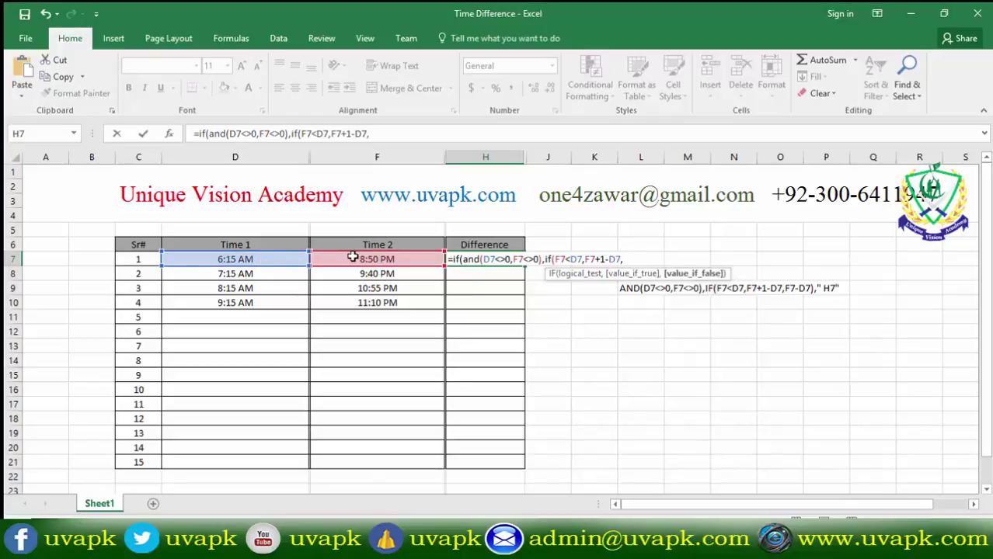
Step: Insert cell references for the else branch, deleting the mistaken D7-D7 and F8 entries
{"action": "left_click", "coordinate": [353, 258]}
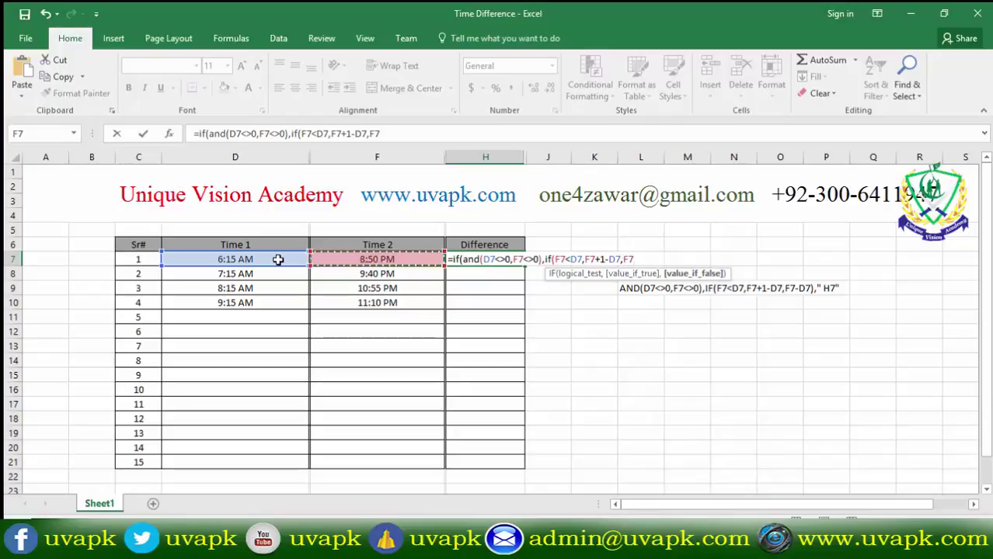
{"action": "left_click", "coordinate": [278, 260]}
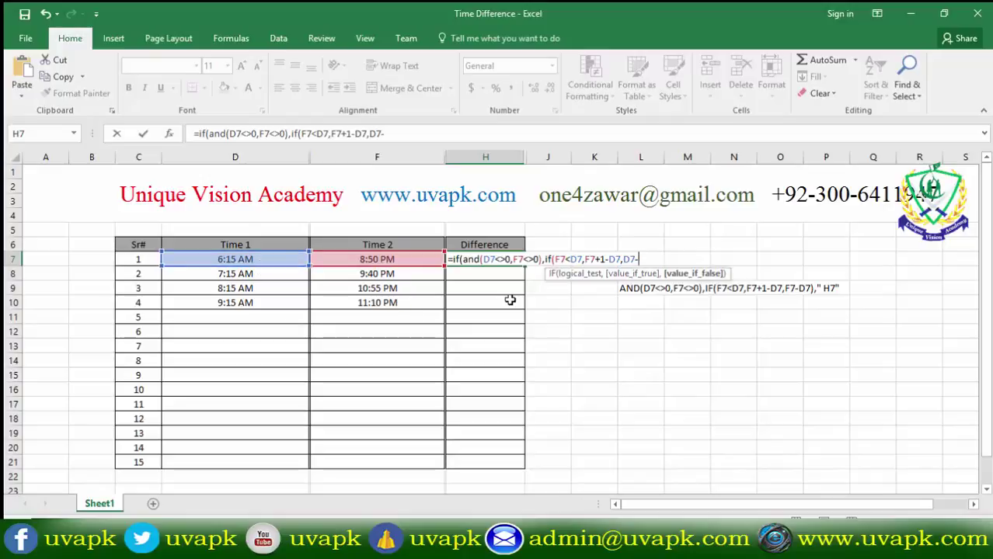
{"action": "left_click", "coordinate": [281, 258]}
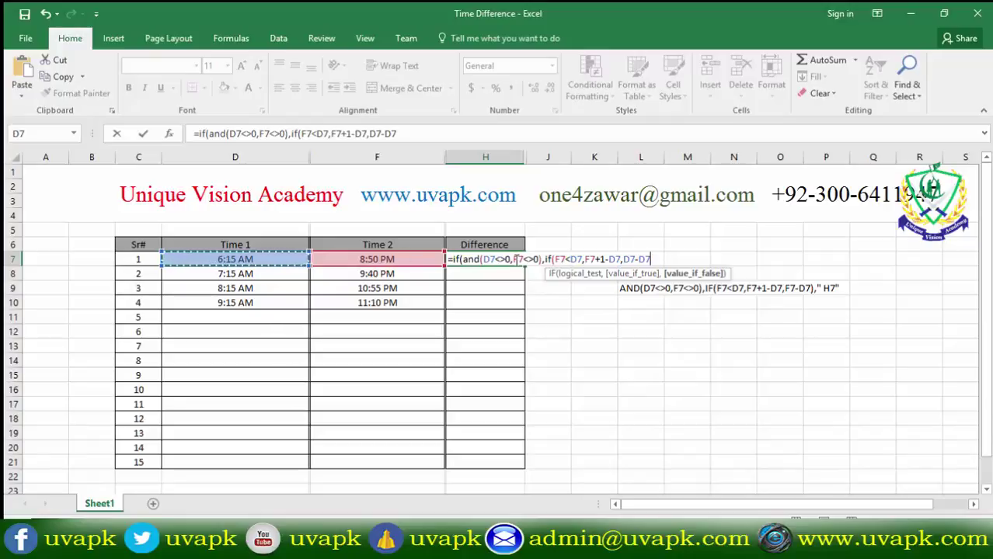
{"action": "key", "text": "BackSpace"}
{"action": "key", "text": "BackSpace"}
{"action": "key", "text": "BackSpace"}
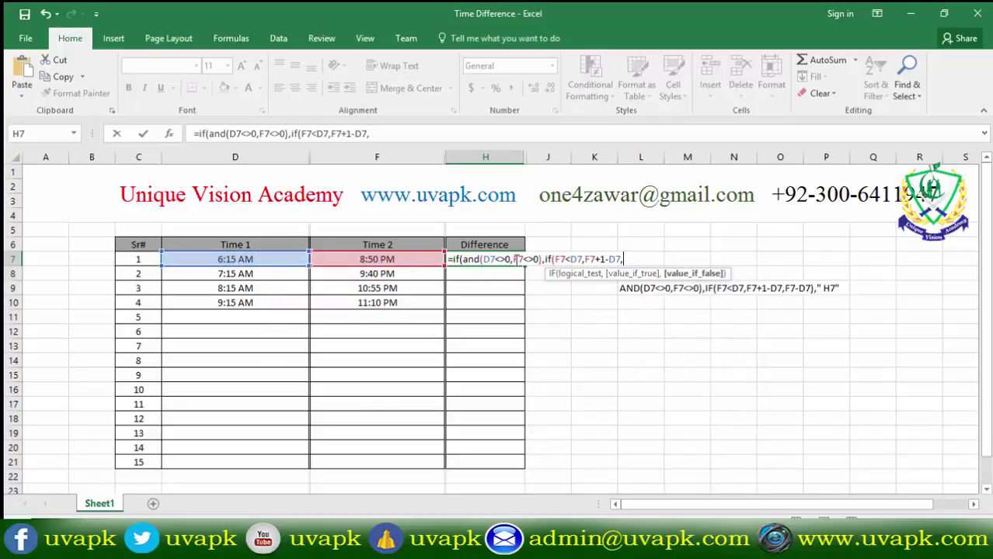
{"action": "left_click", "coordinate": [374, 271]}
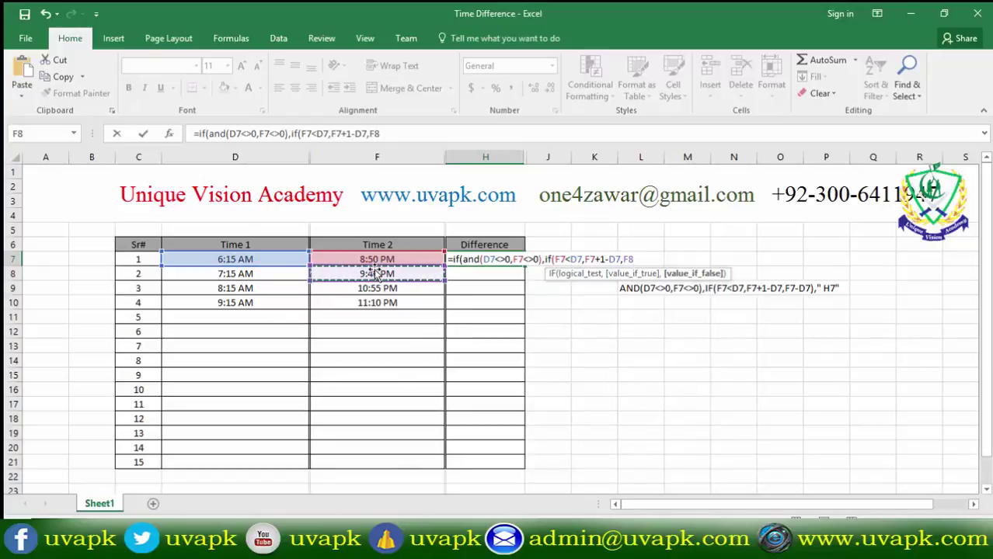
{"action": "key", "text": "BackSpace"}
{"action": "key", "text": "BackSpace"}
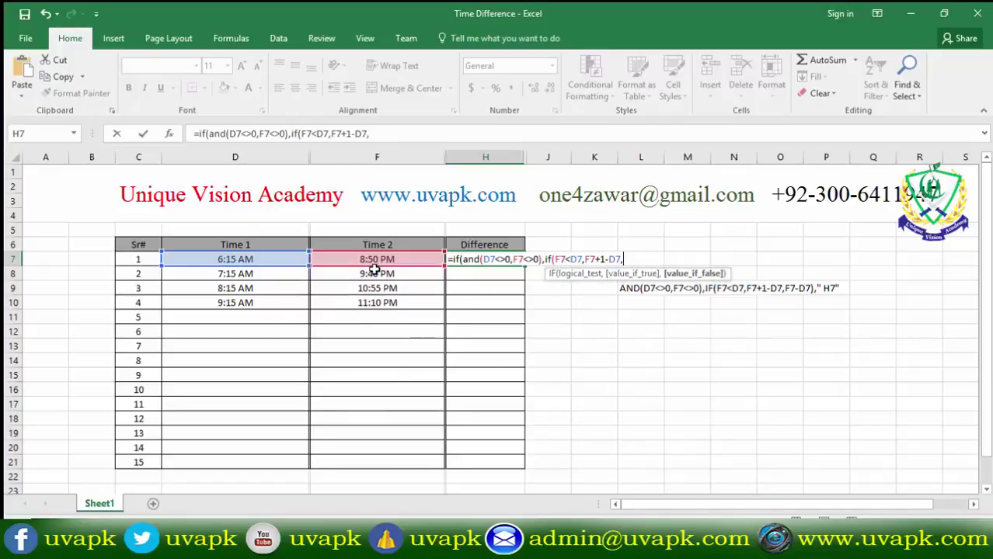
Step: Finish with else branch F7-D7 and an empty-text fallback, and enter the formula
{"action": "left_click", "coordinate": [382, 260]}
{"action": "type", "text": "-"}
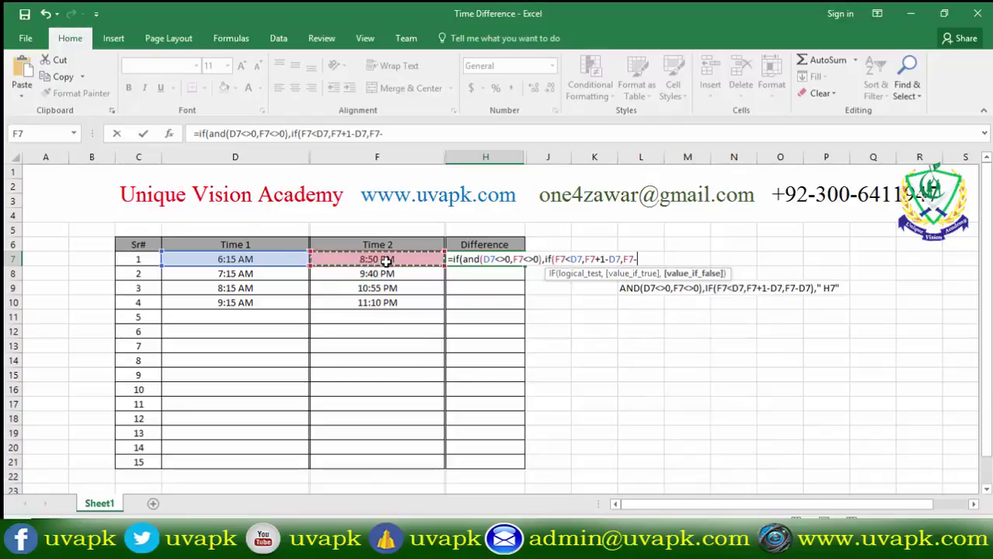
{"action": "left_click", "coordinate": [278, 260]}
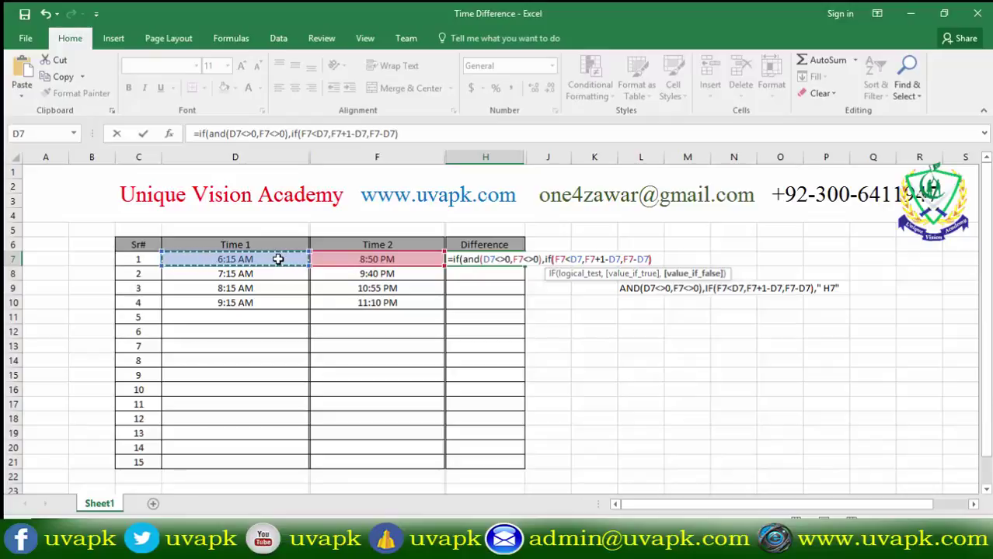
{"action": "type", "text": "),"}
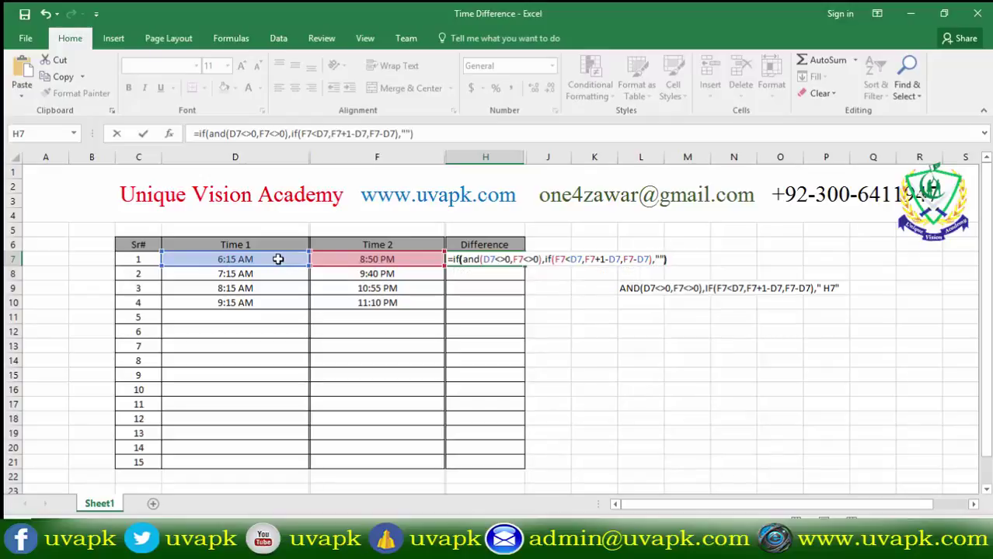
{"action": "key", "text": "Return"}
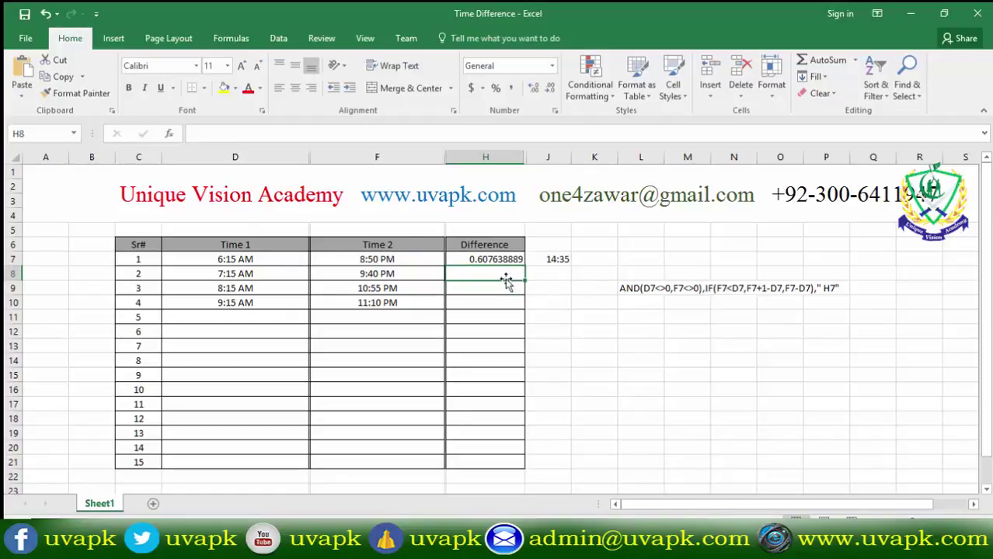
Step: Apply the 13:30 time format to H7 so it displays 14:35
{"action": "left_click", "coordinate": [501, 261]}
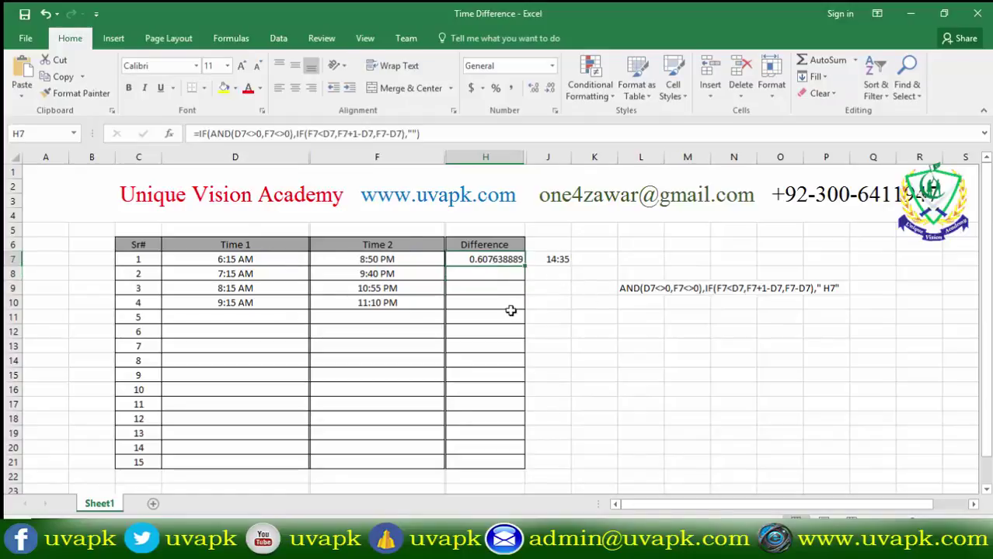
{"action": "right_click", "coordinate": [503, 262]}
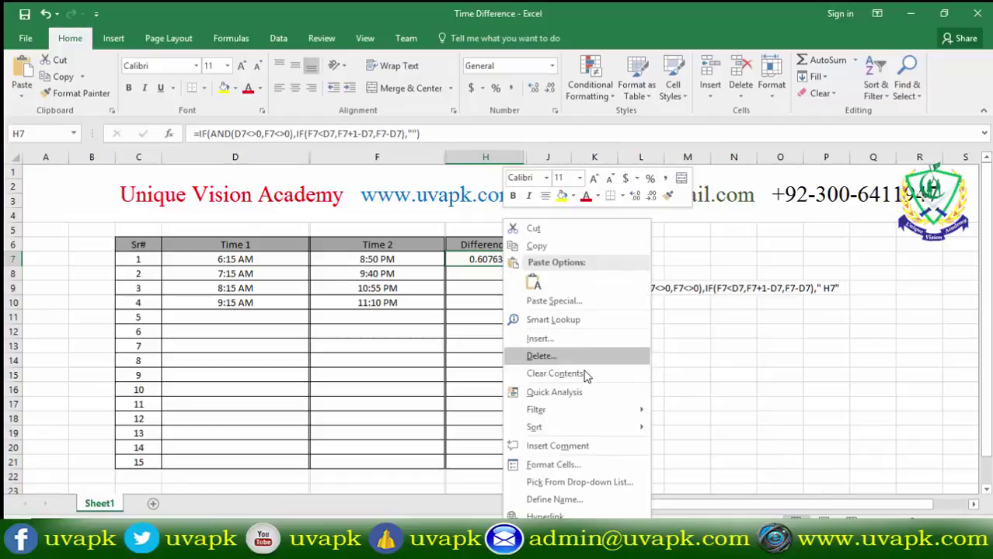
{"action": "left_click", "coordinate": [588, 466]}
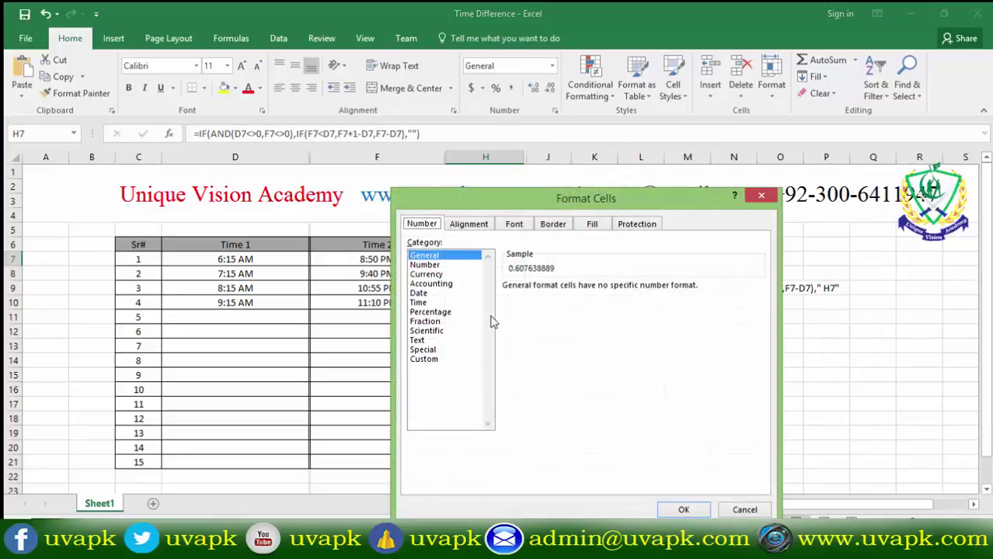
{"action": "left_click", "coordinate": [431, 303]}
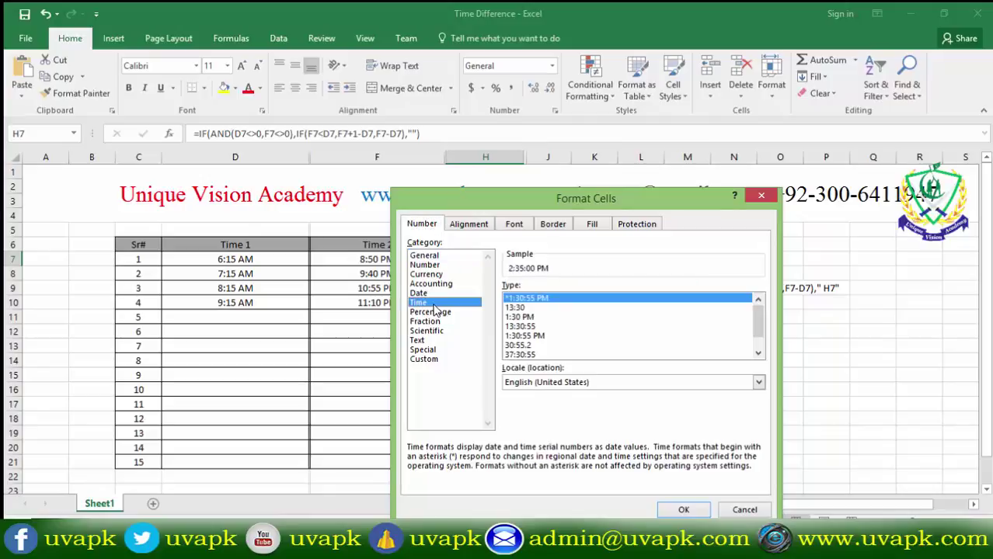
{"action": "left_click", "coordinate": [516, 309]}
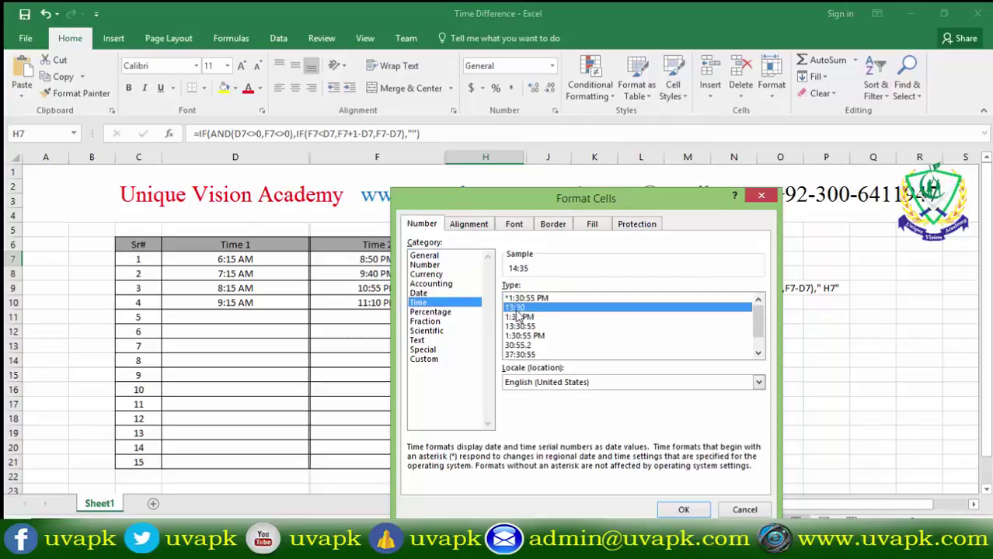
{"action": "left_click", "coordinate": [678, 508]}
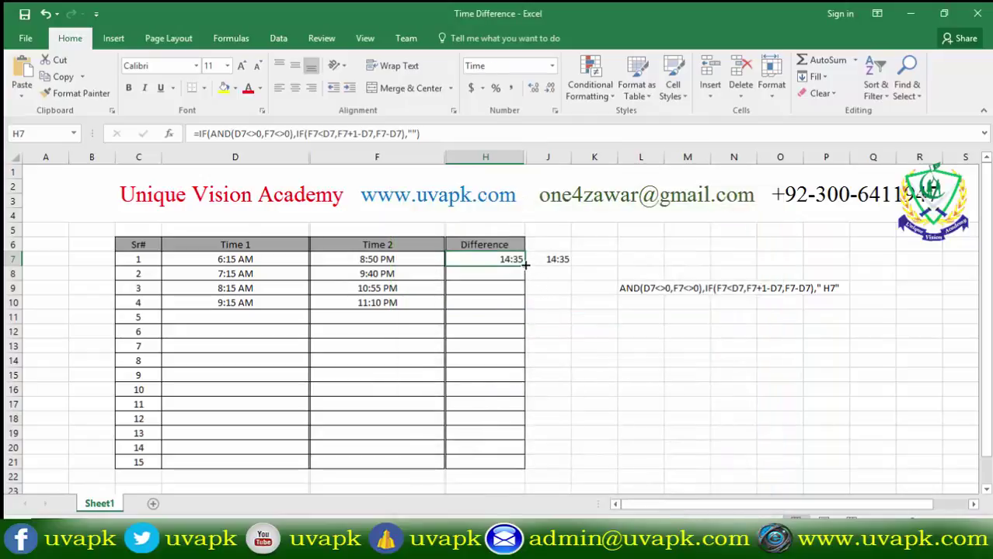
Step: Fill the H7 formula down to H10, giving 14:25, 14:40 and 13:55, and inspect the copies
{"action": "left_click_drag", "start_coordinate": [524, 265], "coordinate": [527, 307]}
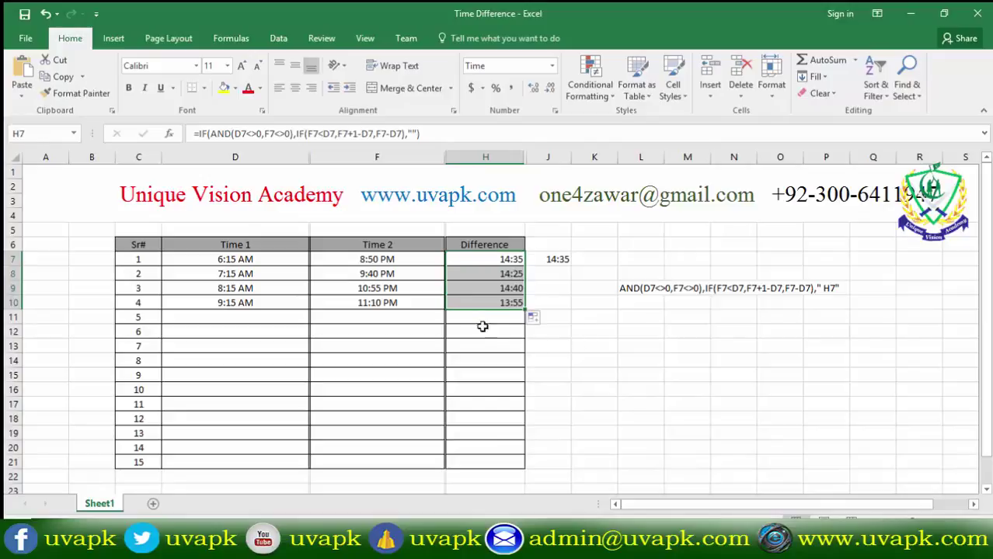
{"action": "left_click", "coordinate": [474, 275]}
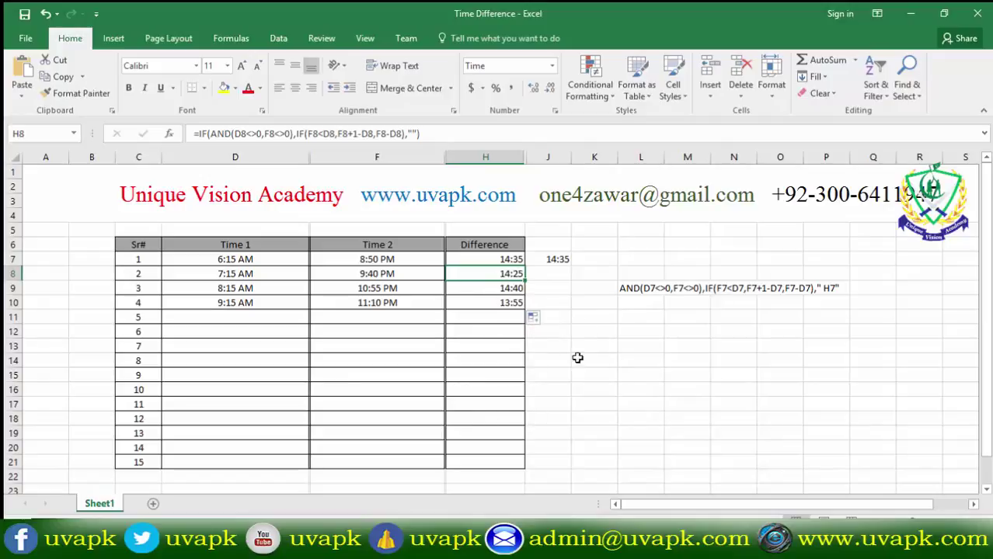
{"action": "left_click", "coordinate": [510, 303]}
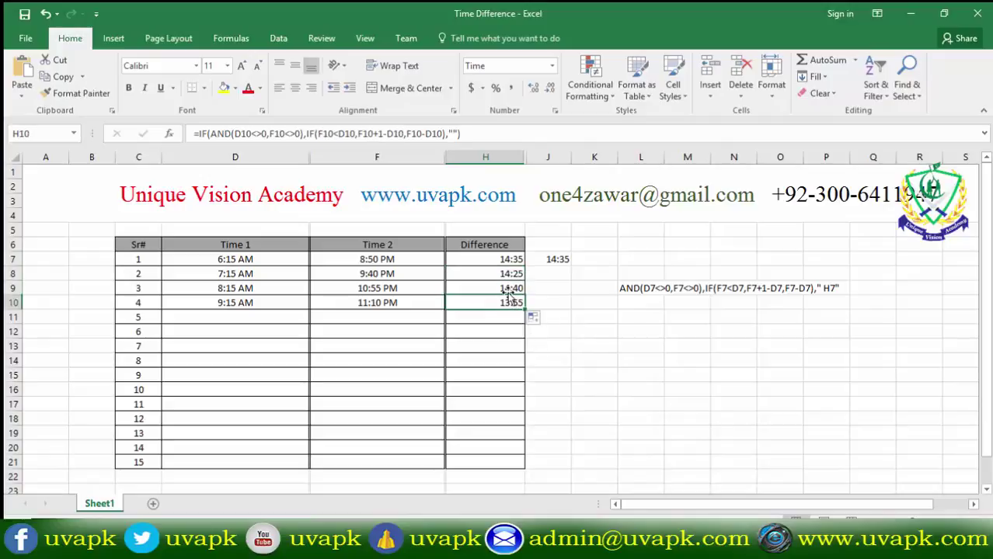
{"action": "left_click", "coordinate": [507, 287]}
{"action": "right_click", "coordinate": [507, 287]}
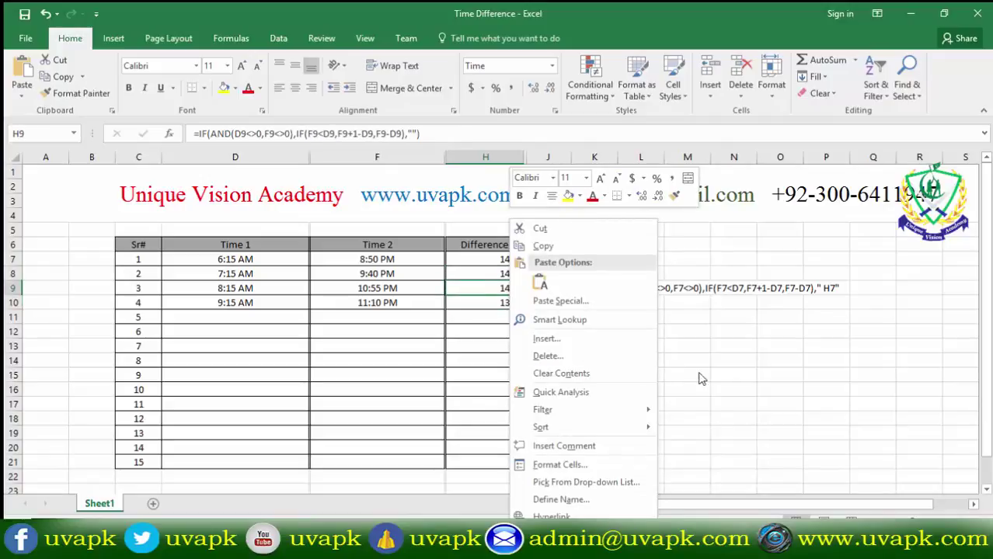
{"action": "left_click", "coordinate": [727, 361]}
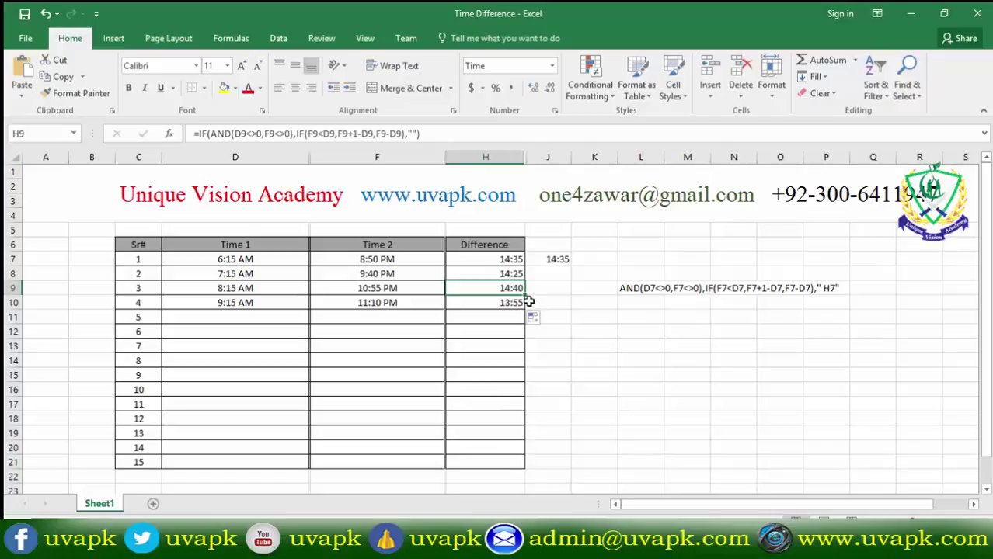